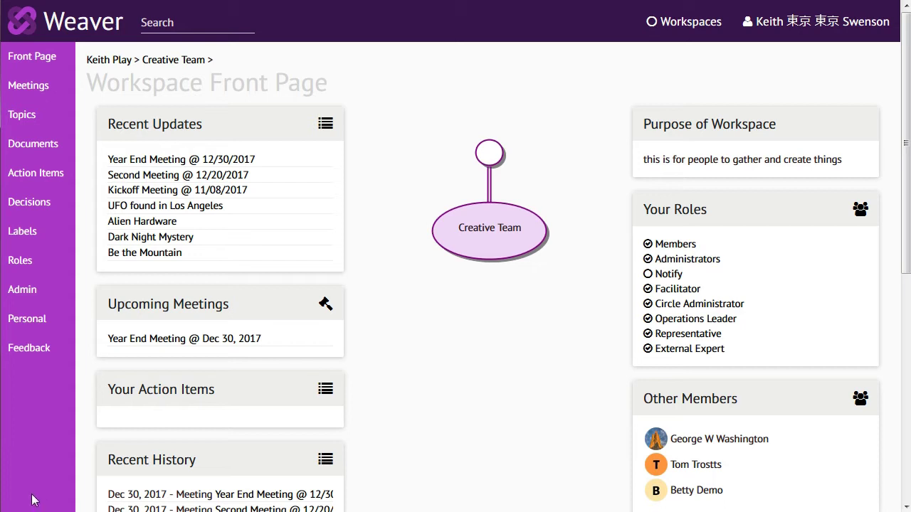
Open the Creative Team workspace's Meetings list, where Year End Meeting is in Planning
{"action": "left_click", "coordinate": [22, 85]}
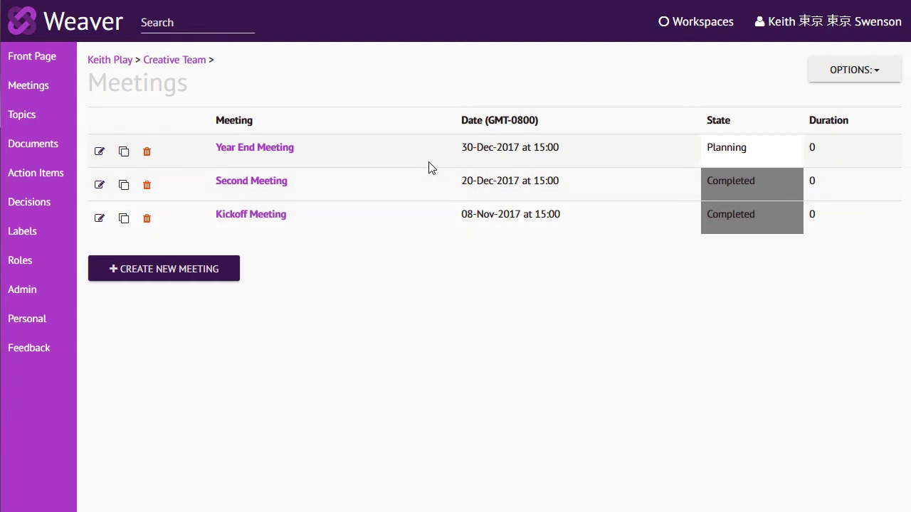
Open the Year End Meeting, scroll its six-item agenda, and briefly expand the Back Fence Repair item
{"action": "left_click", "coordinate": [268, 153]}
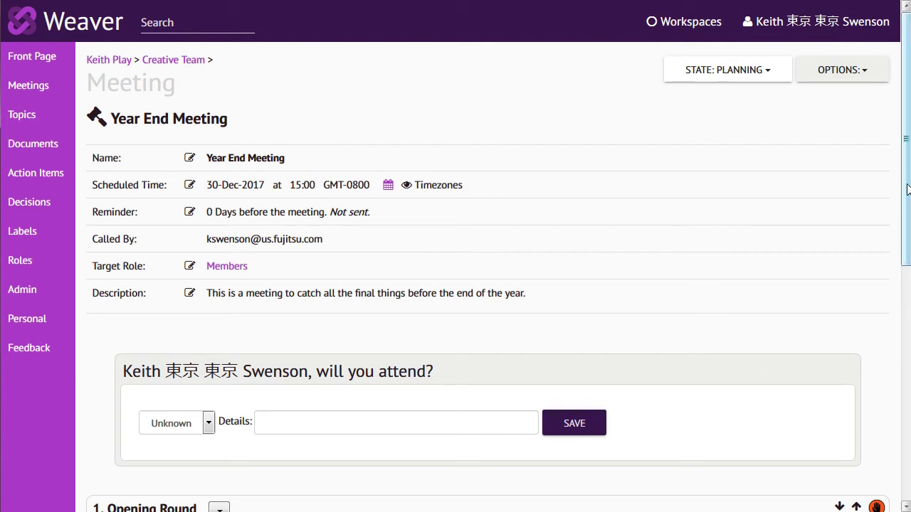
{"action": "left_click_drag", "start_coordinate": [906, 209], "coordinate": [887, 424]}
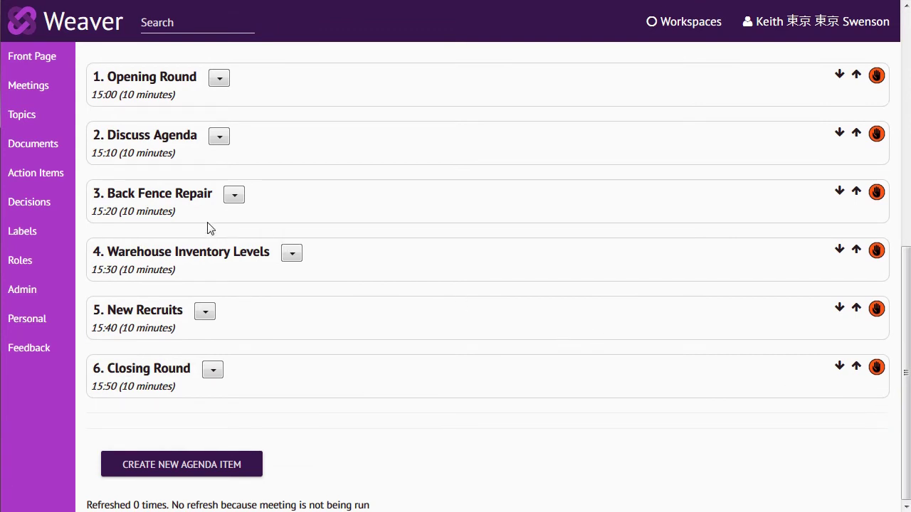
{"action": "left_click", "coordinate": [164, 201]}
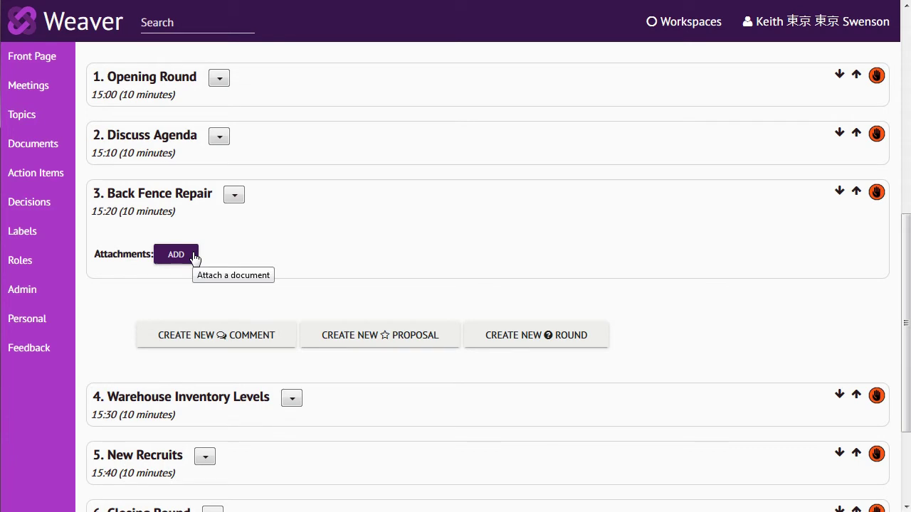
{"action": "left_click", "coordinate": [159, 201]}
{"action": "left_click_drag", "start_coordinate": [904, 378], "coordinate": [907, 262]}
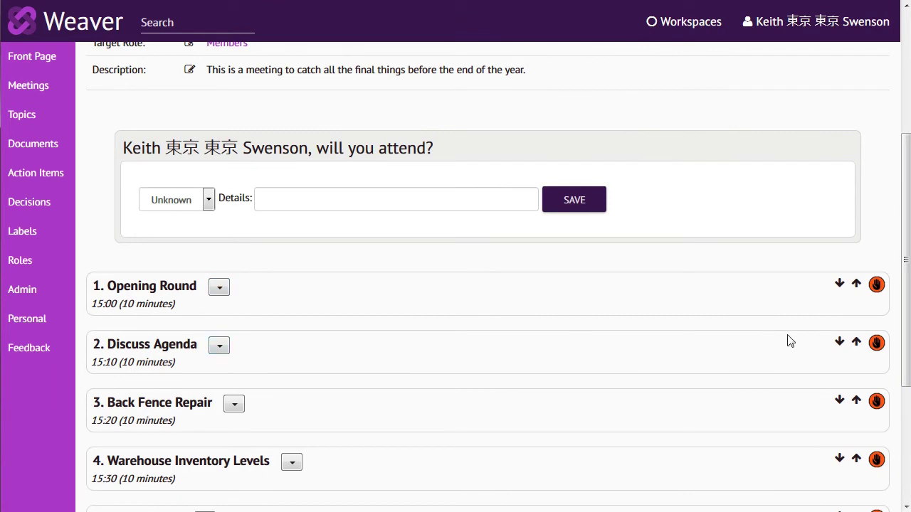
{"action": "left_click", "coordinate": [176, 201]}
Save a Yes attendance answer with the detail 'sure', then go to Discussion Topics
{"action": "left_click", "coordinate": [157, 240]}
{"action": "left_click", "coordinate": [271, 203]}
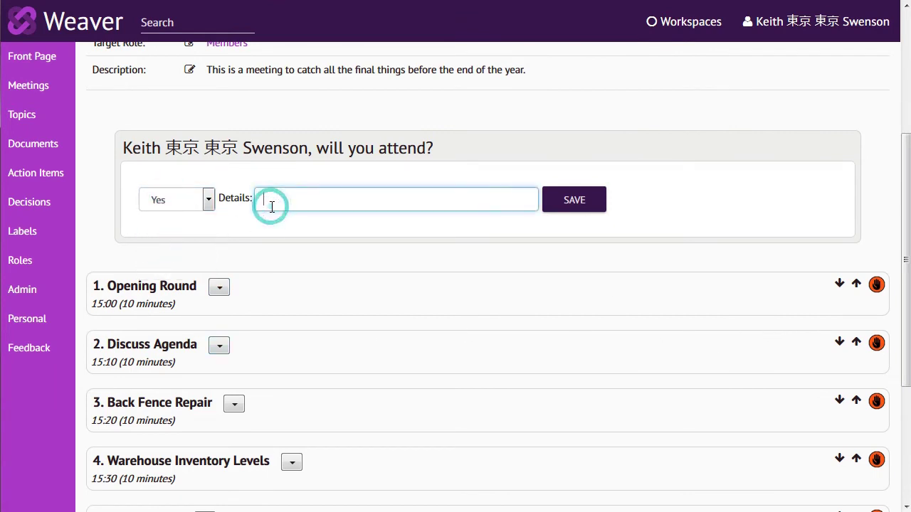
{"action": "type", "text": "sure"}
{"action": "left_click", "coordinate": [564, 205]}
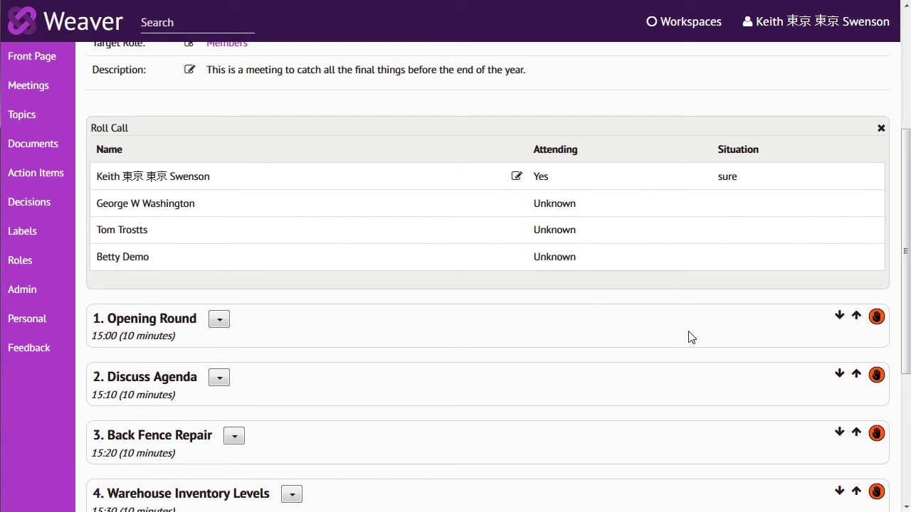
{"action": "left_click", "coordinate": [22, 114]}
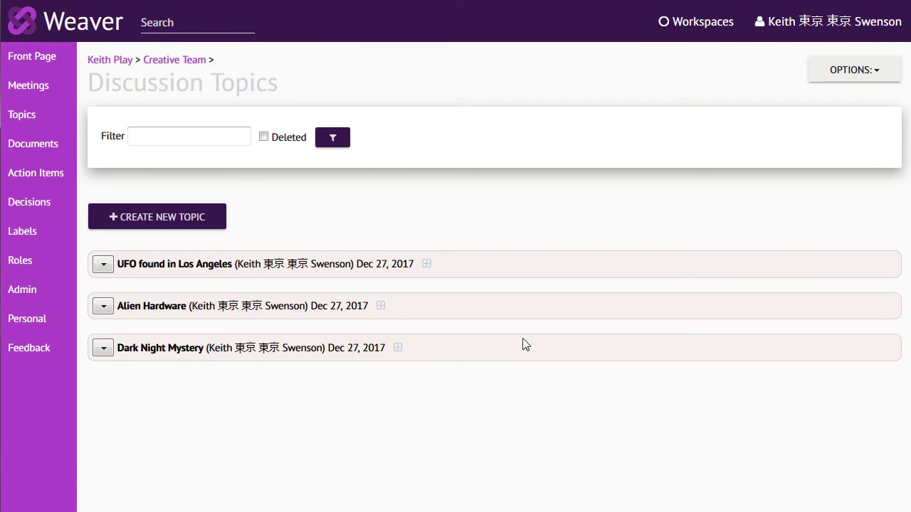
Open the 'UFO found in Los Angeles' topic and scroll through its comments and back up
{"action": "left_click", "coordinate": [206, 266]}
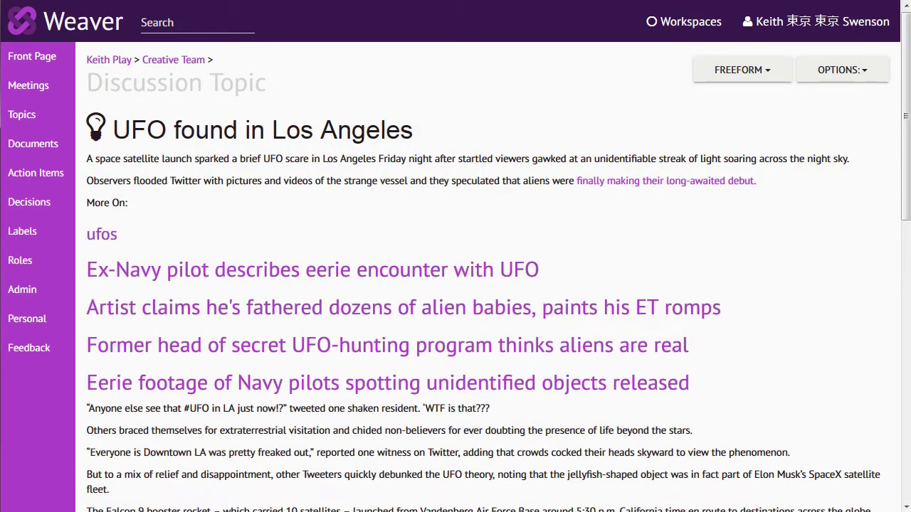
{"action": "left_click_drag", "start_coordinate": [906, 115], "coordinate": [906, 280]}
{"action": "scroll", "coordinate": [487, 411], "scroll_direction": "down", "scroll_amount": 4}
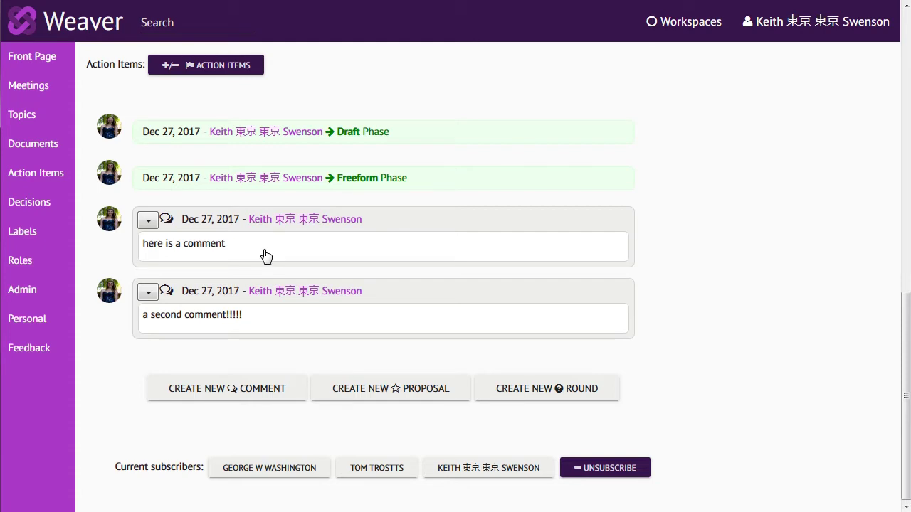
{"action": "left_click_drag", "start_coordinate": [906, 314], "coordinate": [906, 21]}
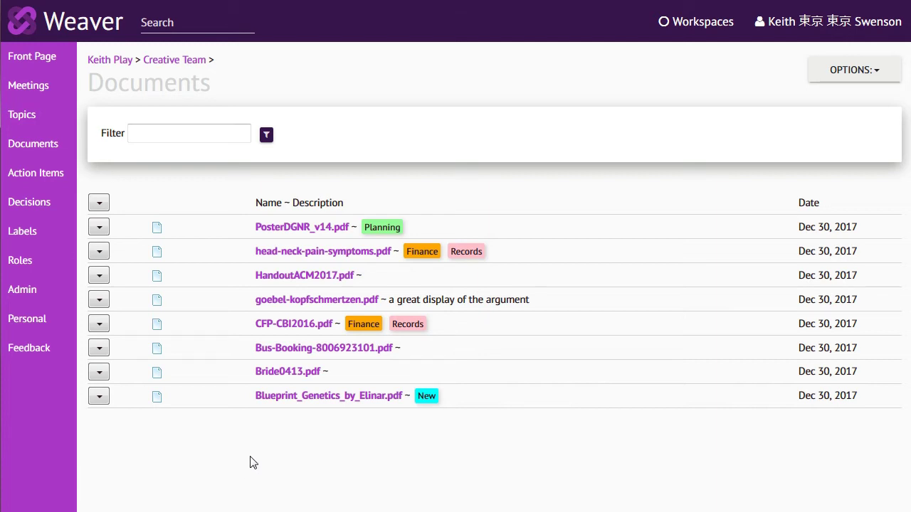
{"action": "left_click", "coordinate": [288, 232]}
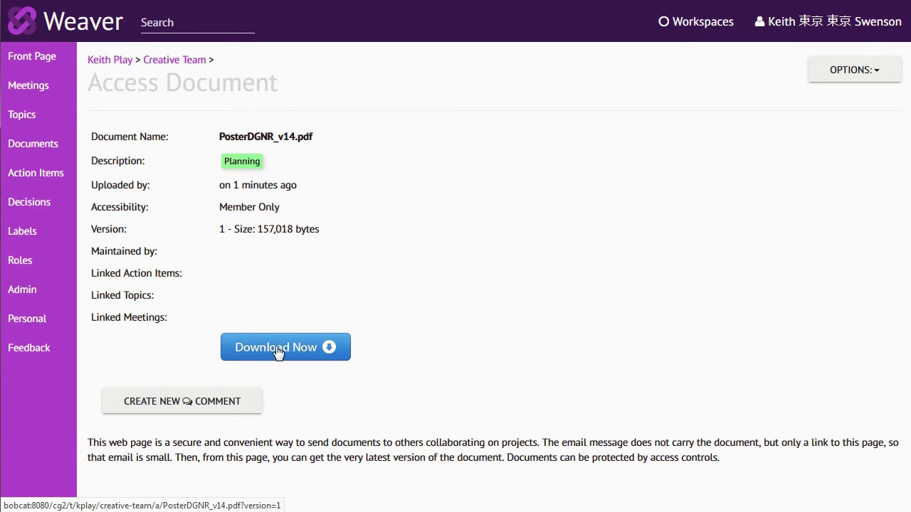
{"action": "key", "text": "alt+Left"}
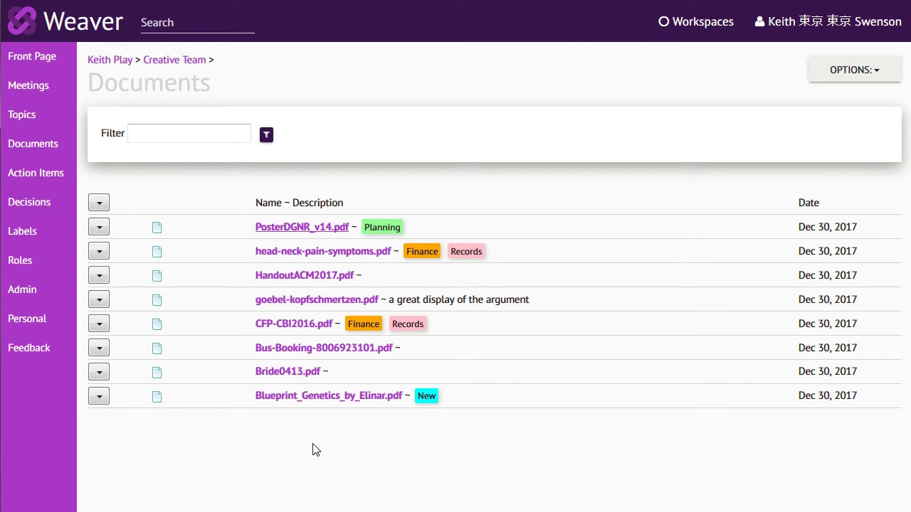
{"action": "left_click", "coordinate": [833, 75]}
Upload ACM Methodolgy v2.docx described as 'You should all read this before the meeting.'
{"action": "left_click", "coordinate": [838, 109]}
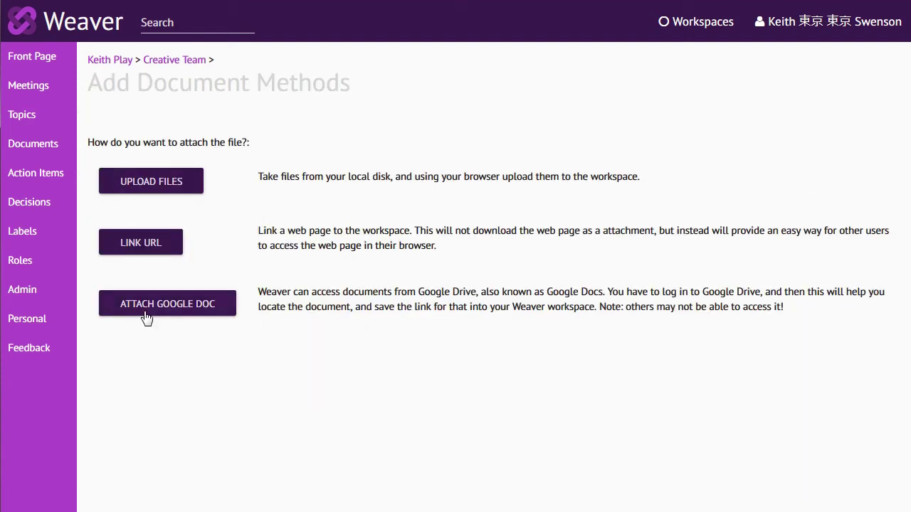
{"action": "left_click", "coordinate": [149, 182]}
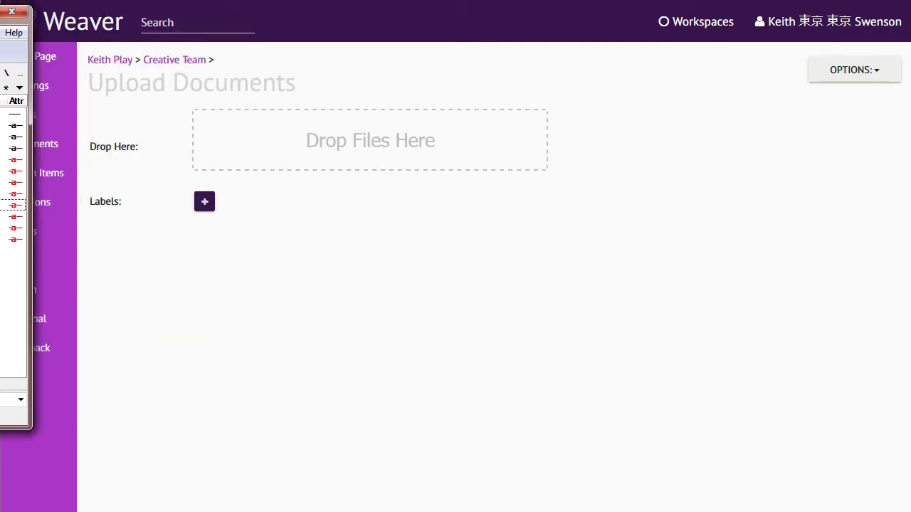
{"action": "left_click_drag", "start_coordinate": [14, 148], "coordinate": [258, 157]}
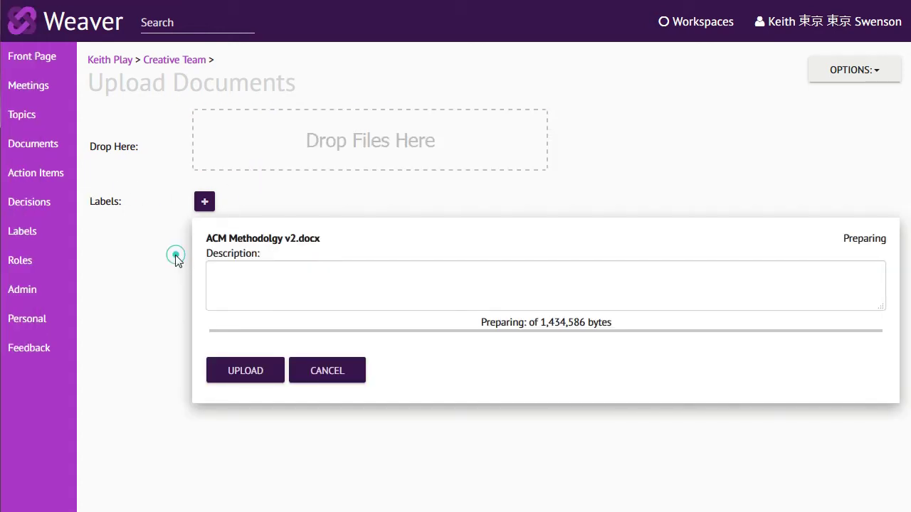
{"action": "left_click", "coordinate": [254, 287]}
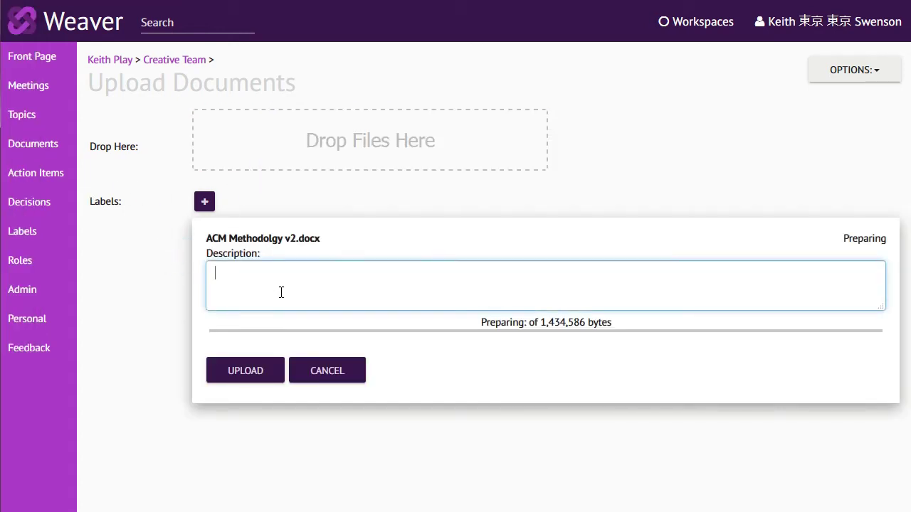
{"action": "type", "text": "You shuld all rea"}
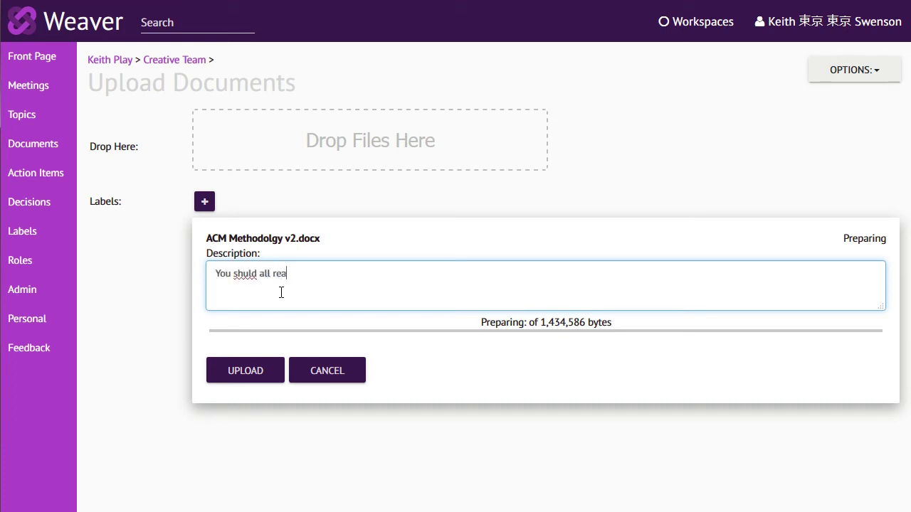
{"action": "type", "text": "d this before the meeting."}
{"action": "left_click", "coordinate": [244, 273]}
{"action": "type", "text": "o"}
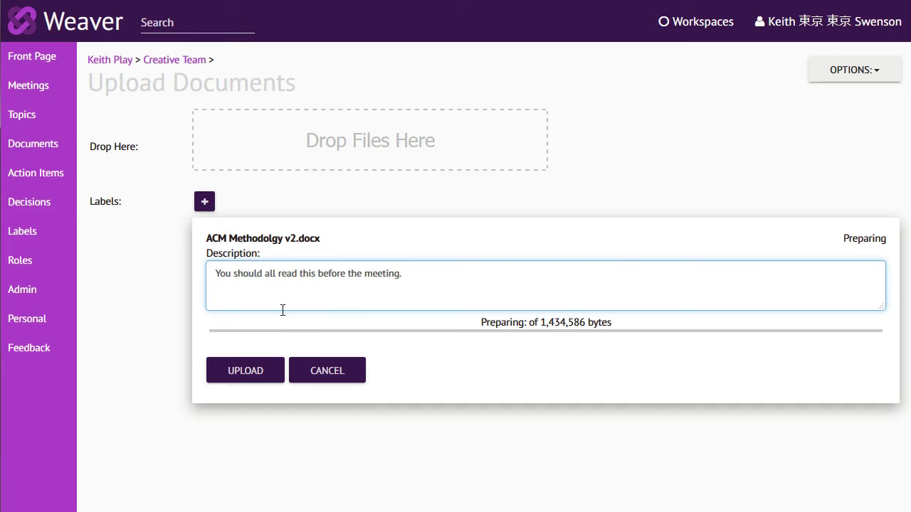
{"action": "left_click", "coordinate": [254, 371]}
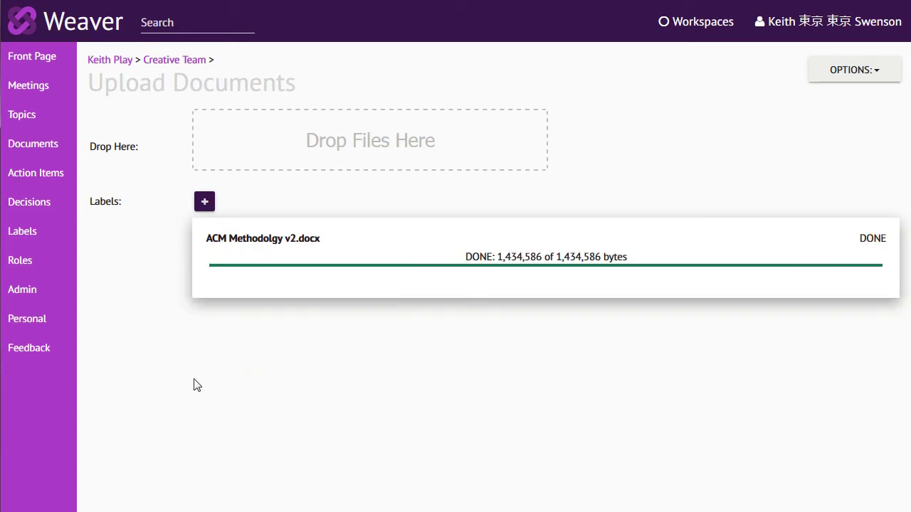
{"action": "left_click", "coordinate": [43, 146]}
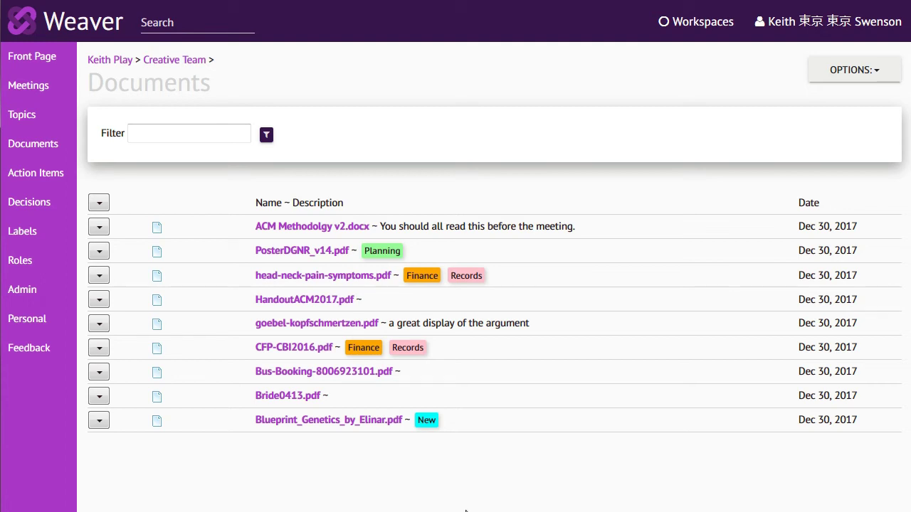
Open the Action Items list and start editing the status of Be the Mountain
{"action": "left_click", "coordinate": [44, 173]}
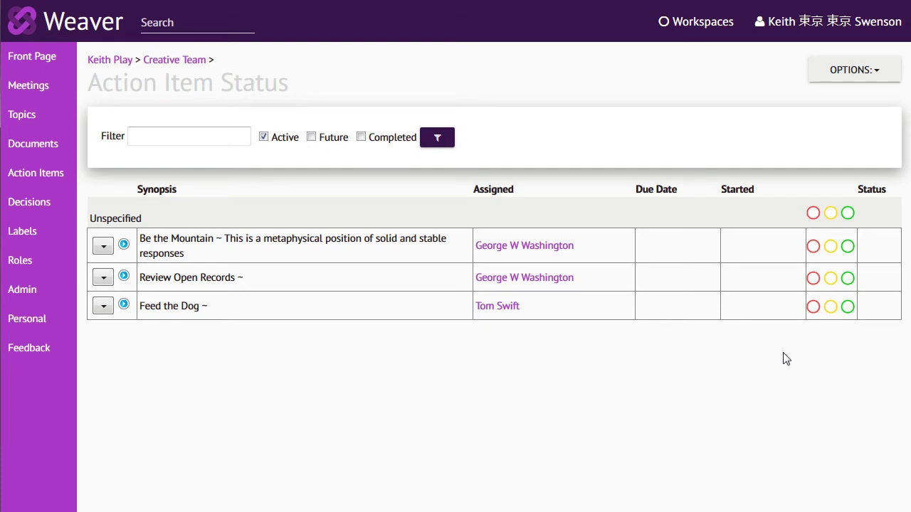
{"action": "left_click", "coordinate": [884, 252]}
{"action": "left_click", "coordinate": [380, 232]}
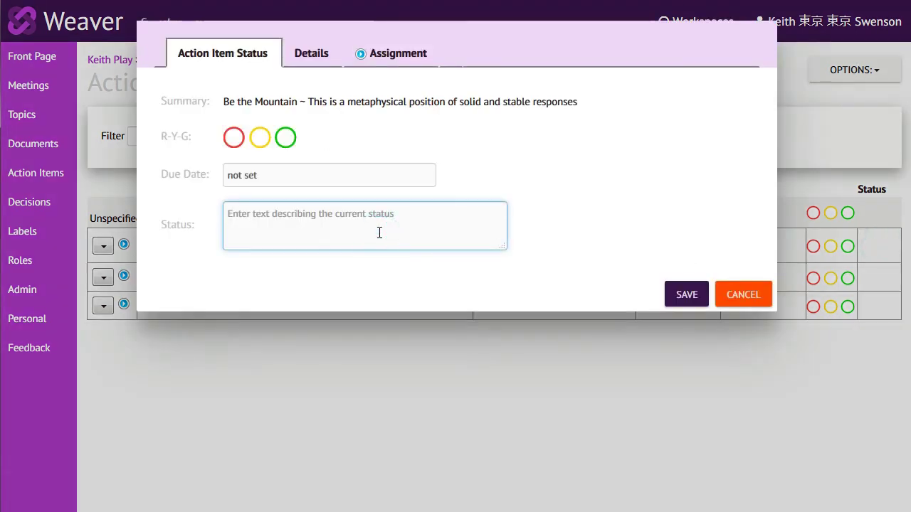
Save Be the Mountain with note 'I am getting this done', green rating, due Jan 24, 2018
{"action": "type", "text": "I am"}
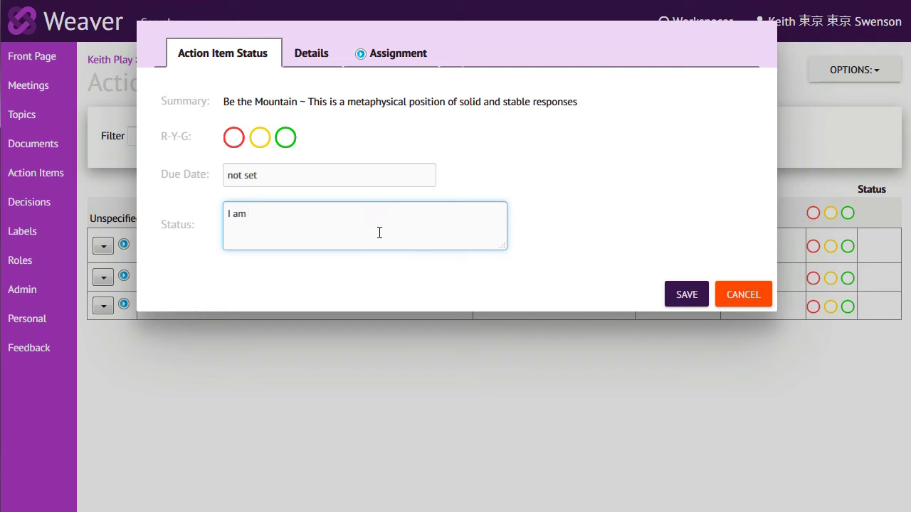
{"action": "type", "text": " getting this doned"}
{"action": "key", "text": "BackSpace"}
{"action": "left_click", "coordinate": [285, 138]}
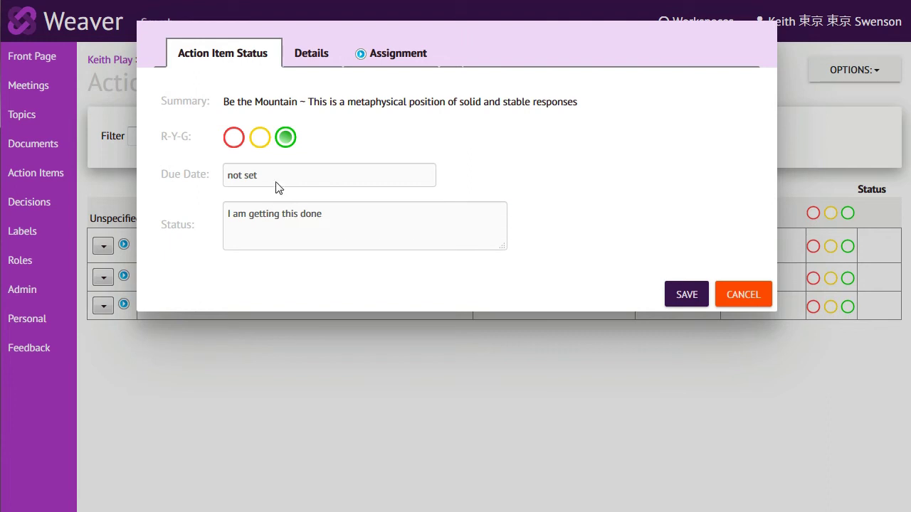
{"action": "left_click", "coordinate": [261, 178]}
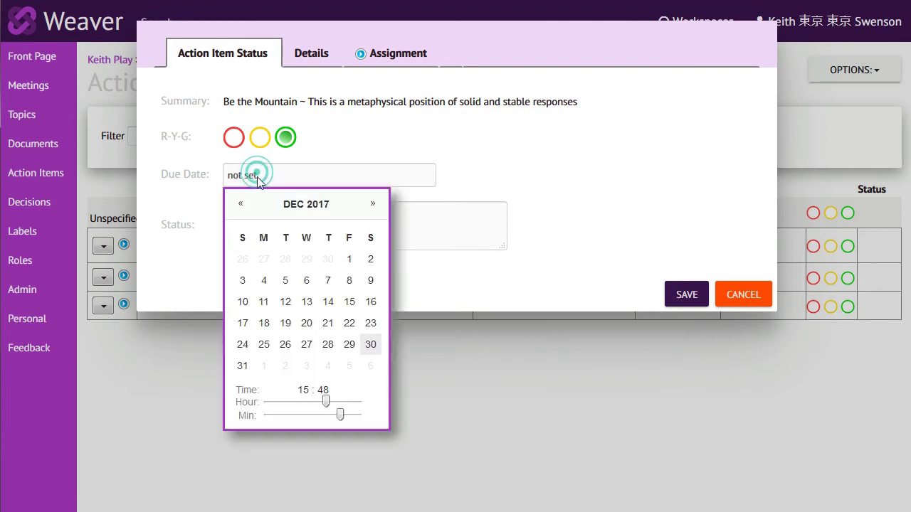
{"action": "left_click", "coordinate": [373, 204]}
{"action": "left_click", "coordinate": [306, 322]}
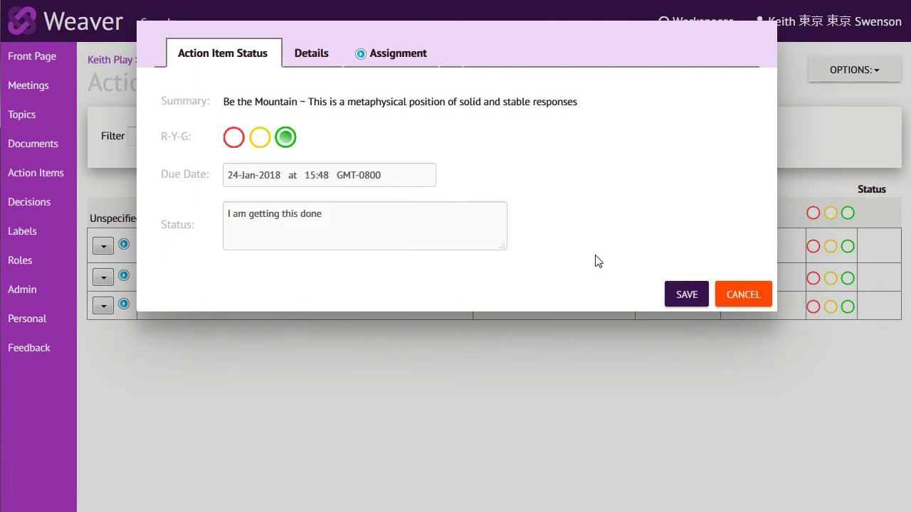
{"action": "left_click", "coordinate": [693, 297]}
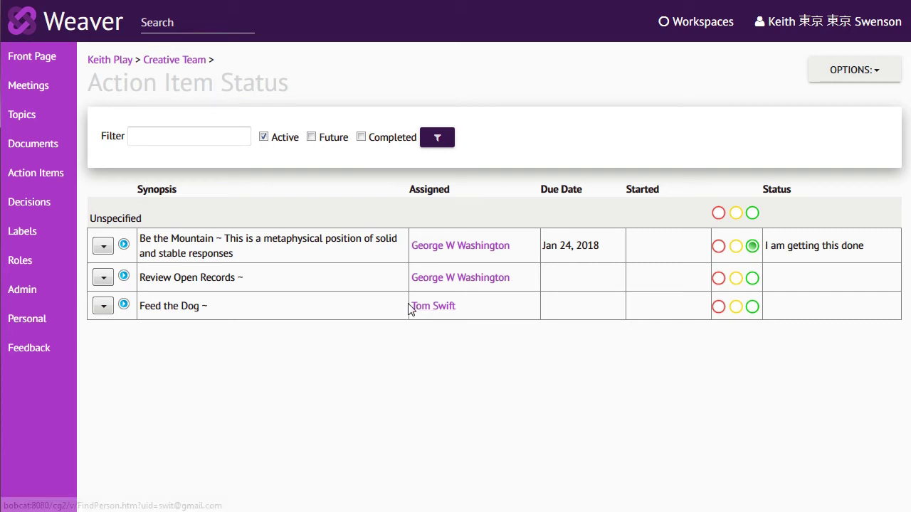
Mark Be the Mountain accepted, then completed, and show completed items in the list
{"action": "left_click", "coordinate": [104, 246]}
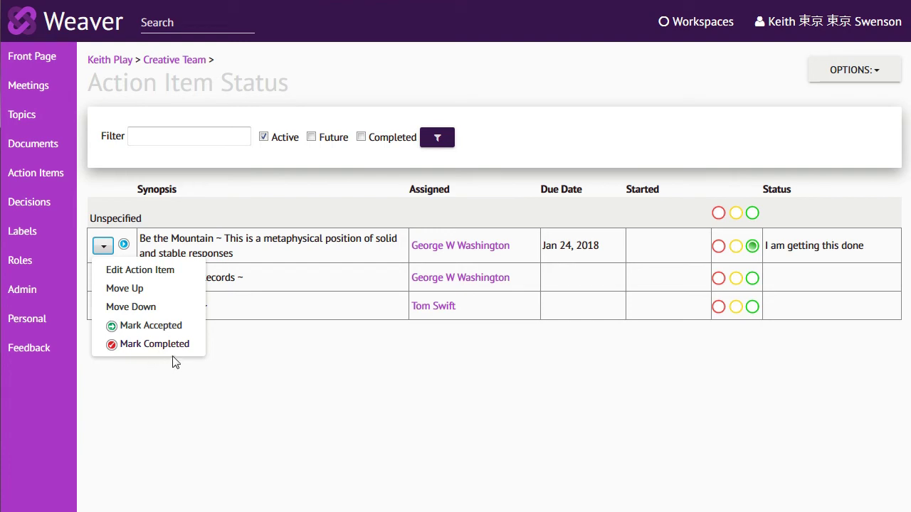
{"action": "left_click", "coordinate": [137, 325]}
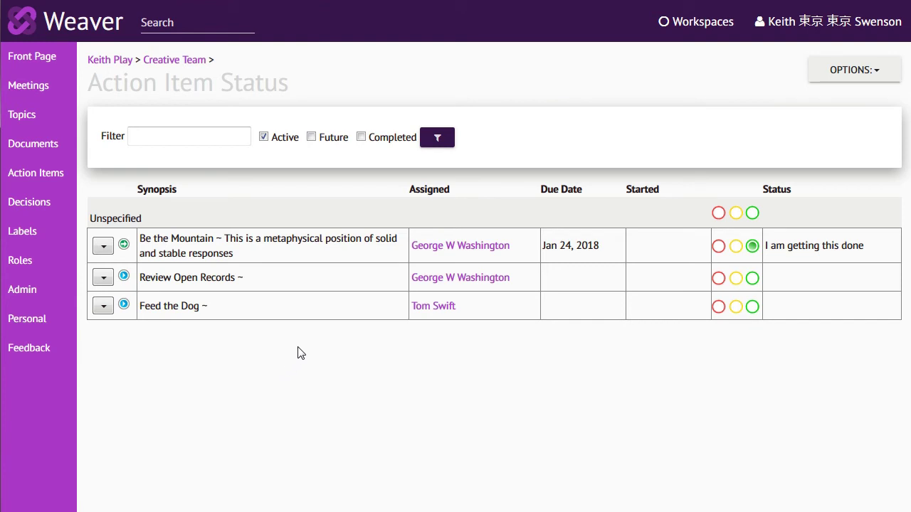
{"action": "left_click", "coordinate": [103, 246]}
{"action": "left_click", "coordinate": [152, 326]}
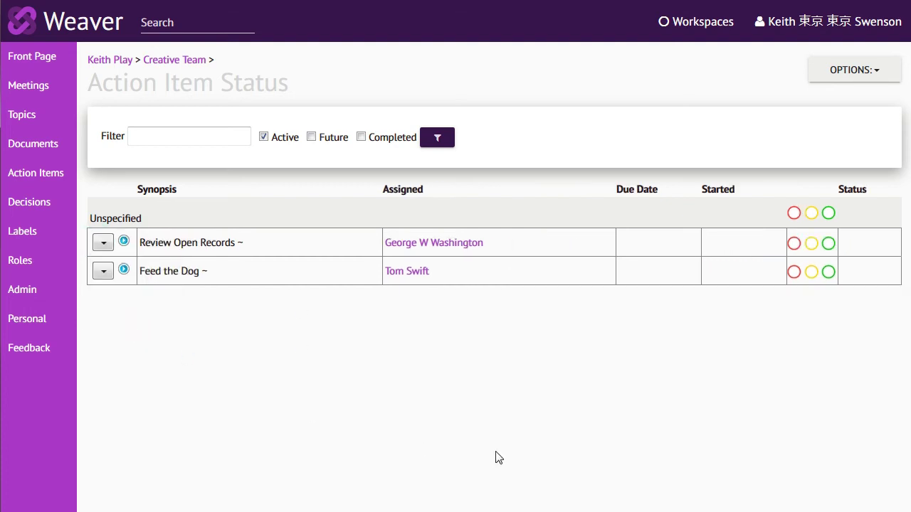
{"action": "left_click", "coordinate": [362, 137]}
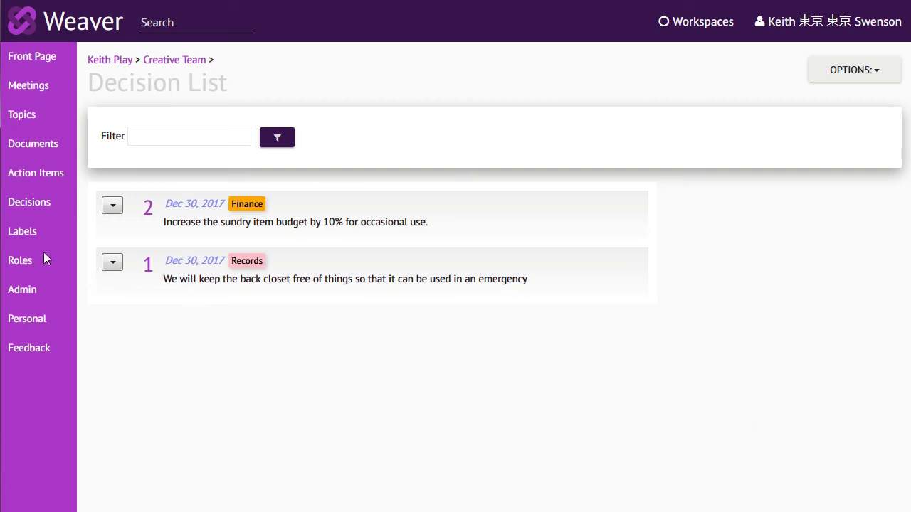
Look over the workspace Labels page, then the Roles page with member role descriptions
{"action": "left_click", "coordinate": [22, 244]}
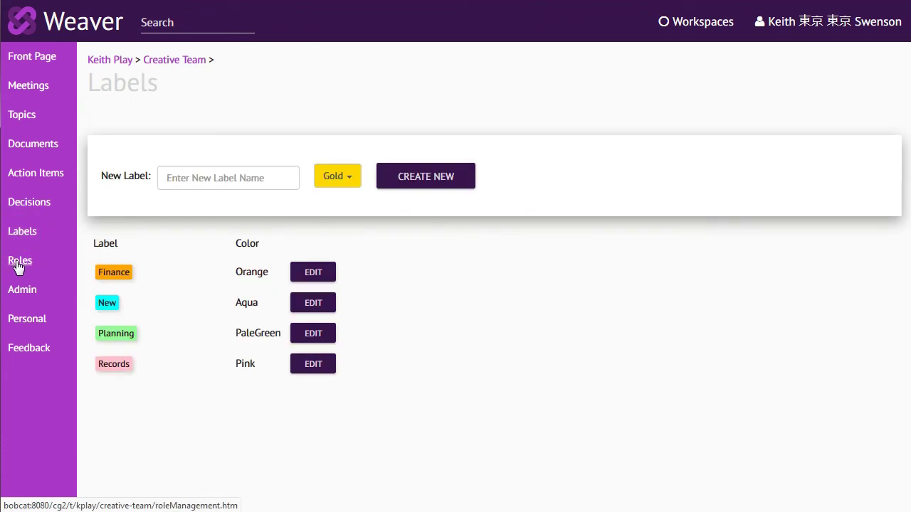
{"action": "left_click", "coordinate": [19, 267]}
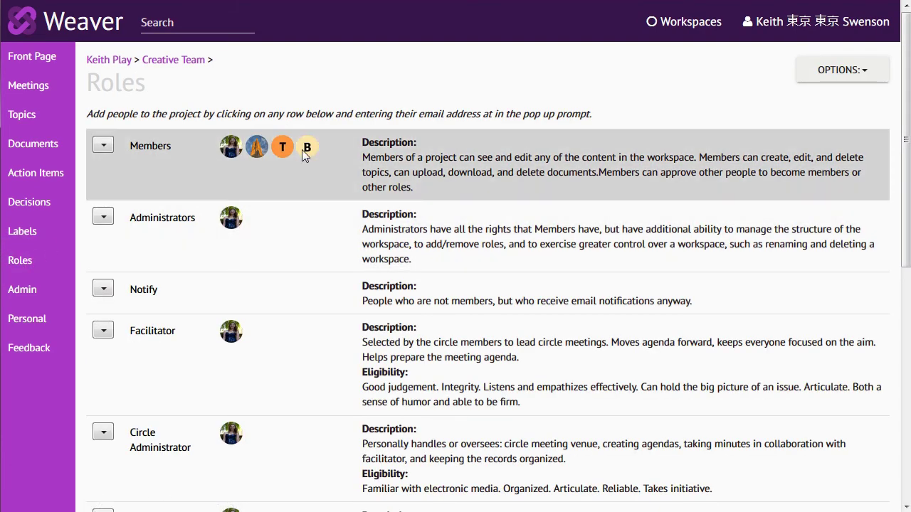
{"action": "mouse_move", "coordinate": [306, 156]}
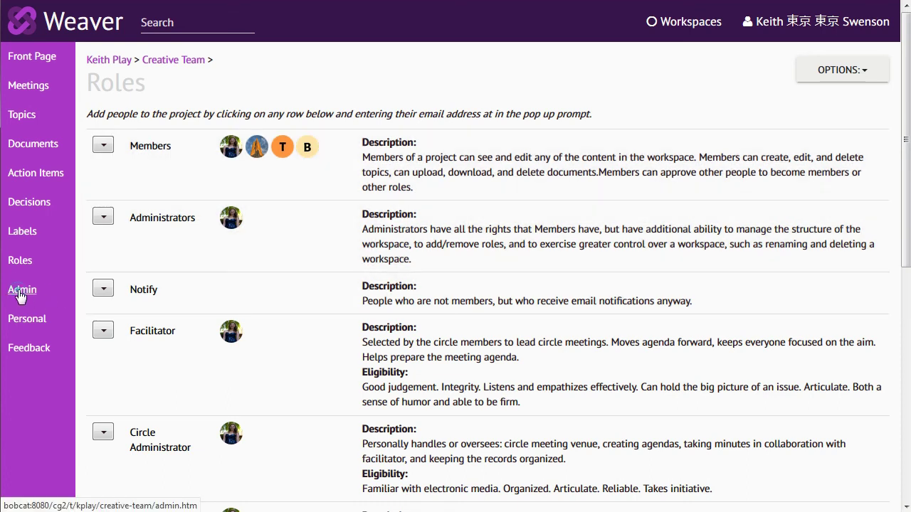
{"action": "left_click", "coordinate": [21, 292]}
Read a sent UFO comment notification in the Email Sent log, then return to the Front Page
{"action": "left_click", "coordinate": [840, 70]}
{"action": "left_click", "coordinate": [798, 109]}
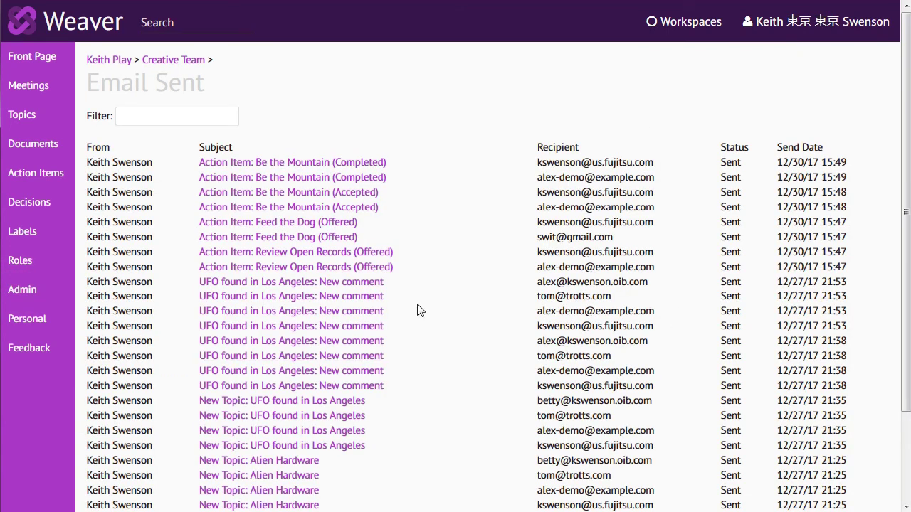
{"action": "left_click", "coordinate": [314, 283]}
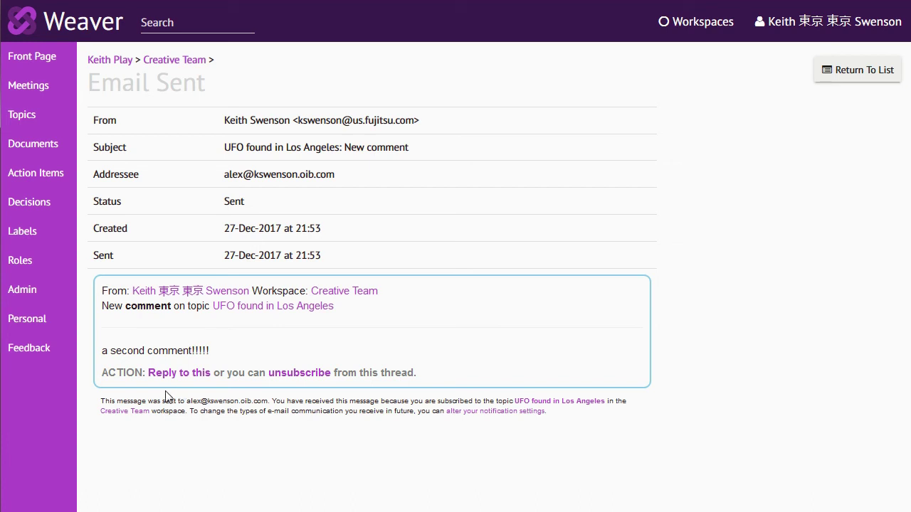
{"action": "left_click", "coordinate": [14, 56]}
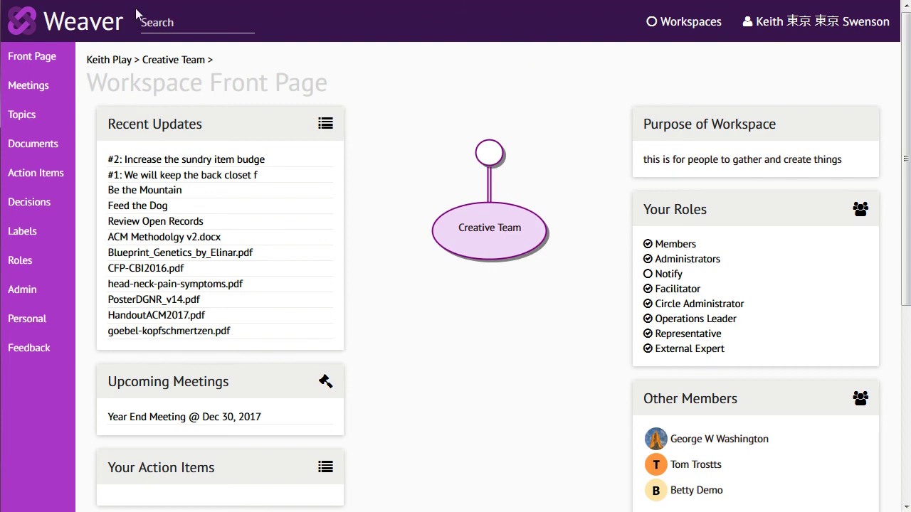
Visit the personal home page and Profile settings, then view the Updates alerts page since the 12/24/2017 digest
{"action": "left_click", "coordinate": [40, 28]}
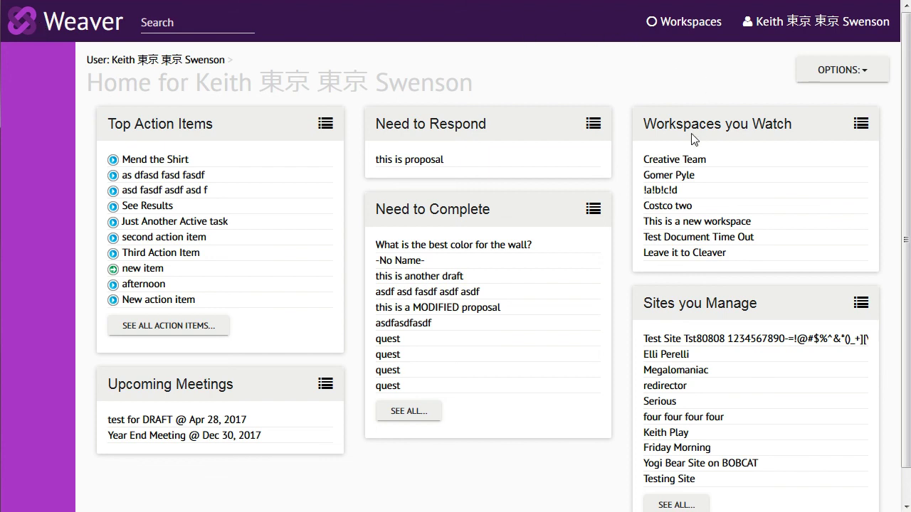
{"action": "left_click", "coordinate": [815, 21]}
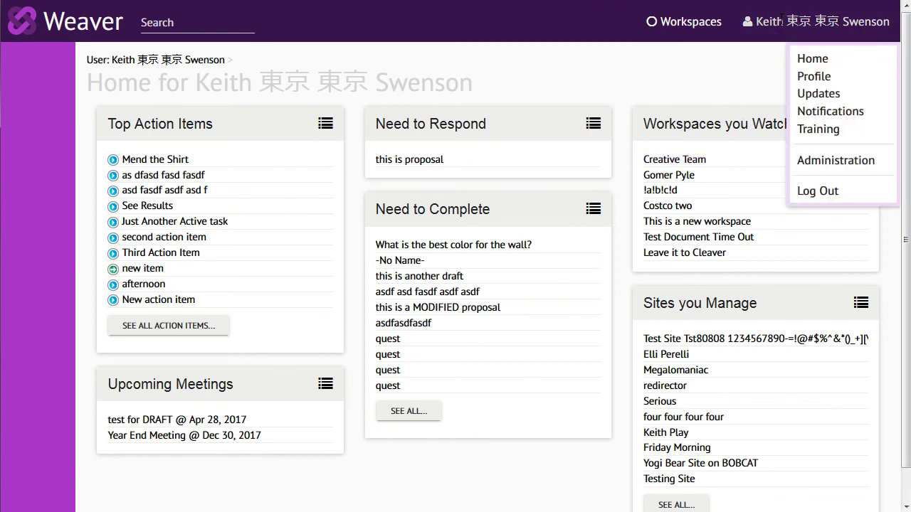
{"action": "left_click", "coordinate": [818, 72]}
{"action": "left_click", "coordinate": [825, 21]}
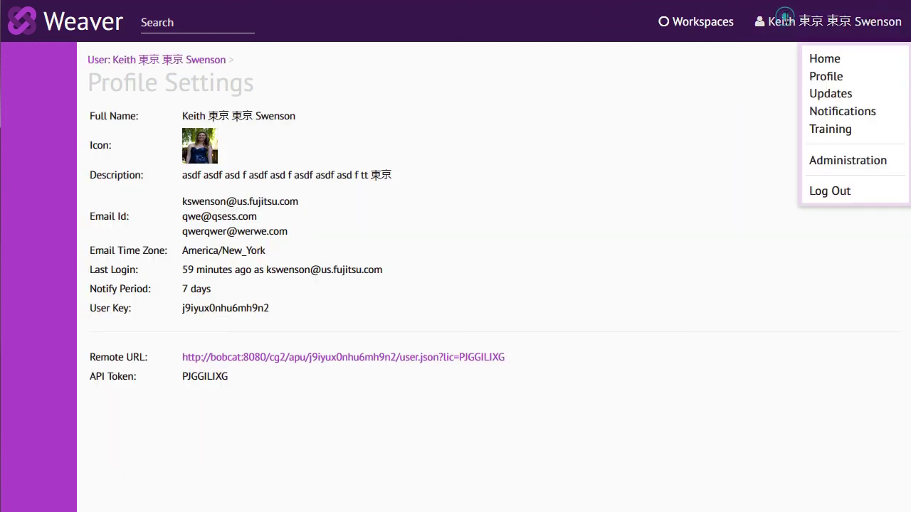
{"action": "left_click", "coordinate": [826, 95]}
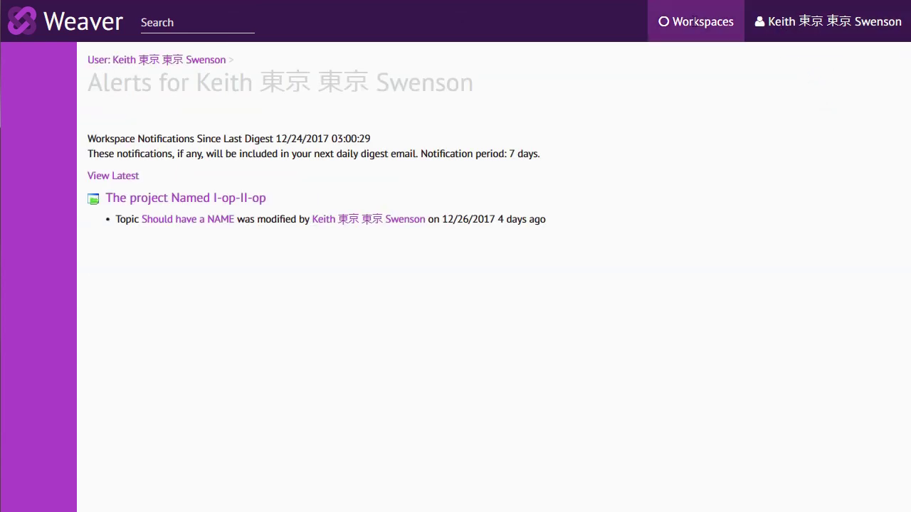
Glance at the Workspaces list, then search all workspaces and sites for 'Green Grass'
{"action": "left_click", "coordinate": [690, 21]}
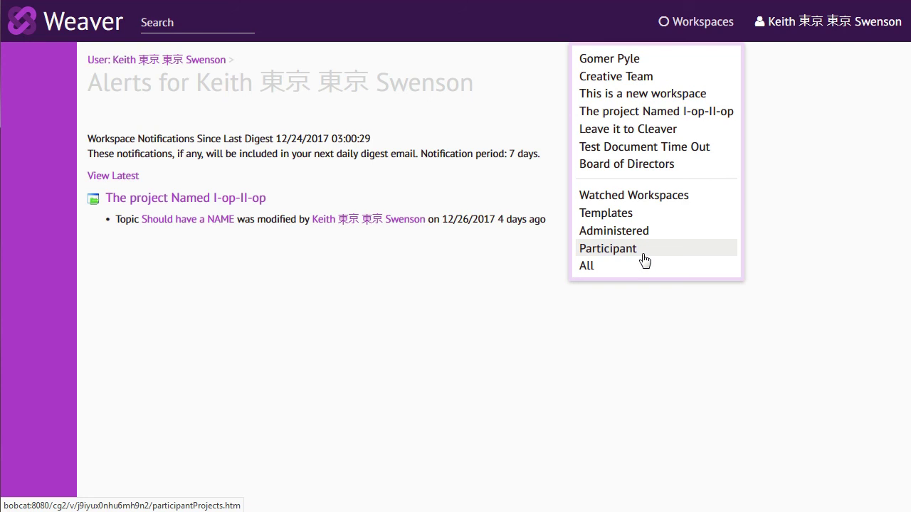
{"action": "left_click", "coordinate": [157, 22]}
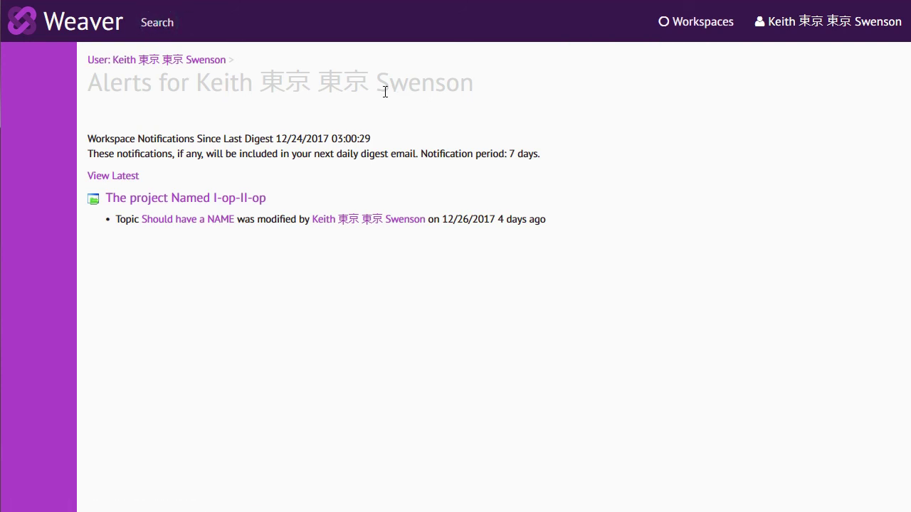
{"action": "type", "text": "Green Grass"}
{"action": "key", "text": "Return"}
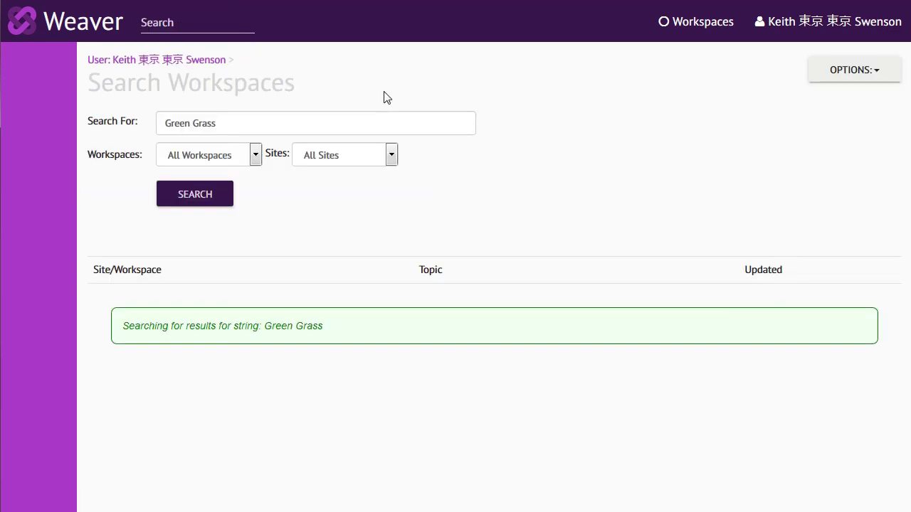